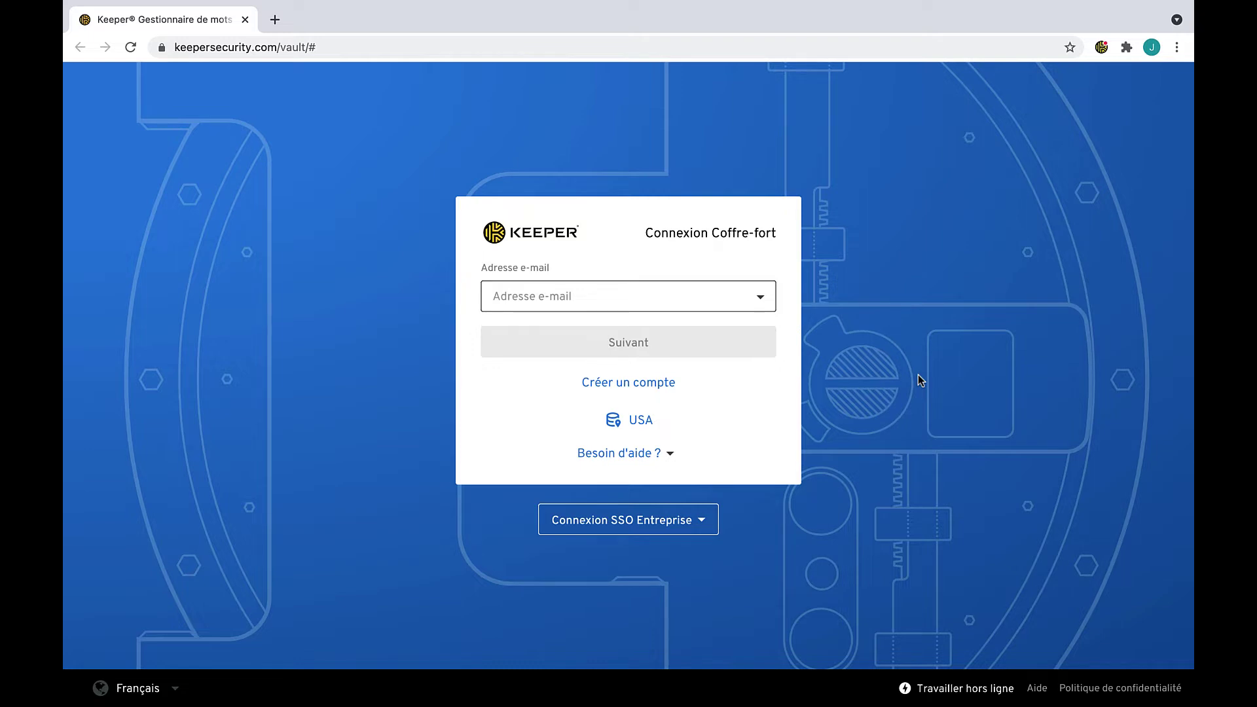
Log in to the Keeper vault with the account's e-mail address and master password.
click(714, 293)
key(ctrl+v)
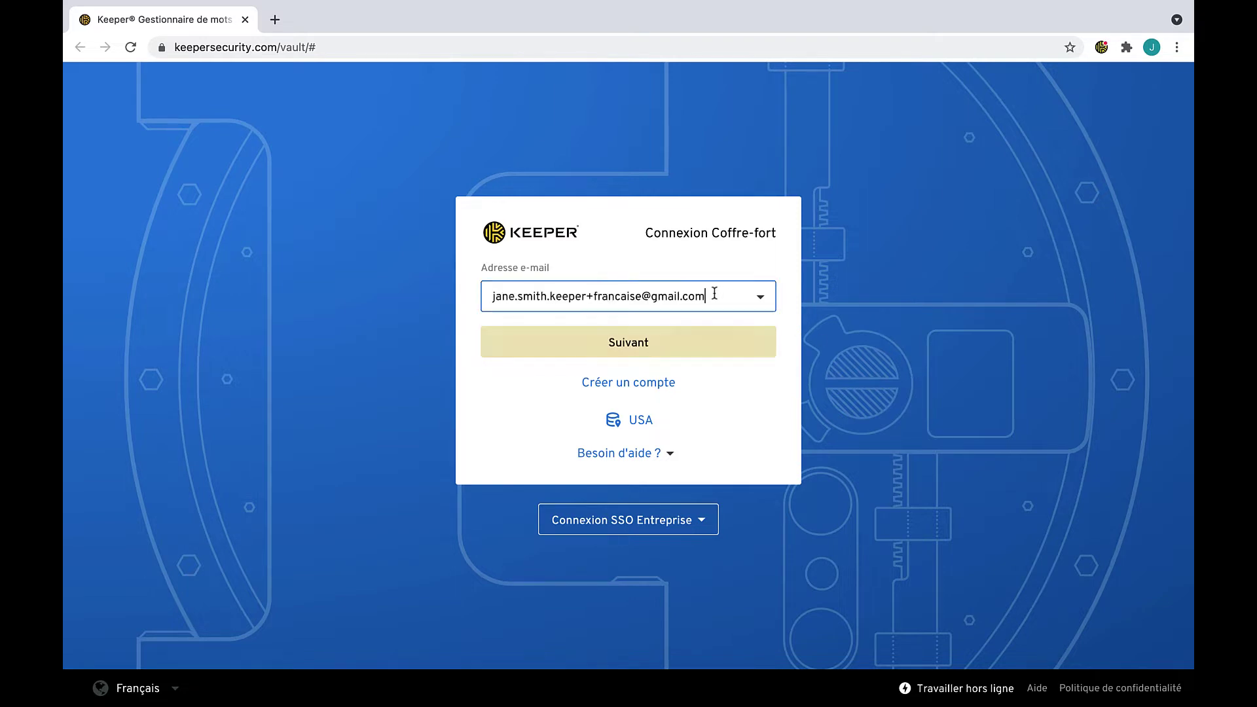
click(725, 344)
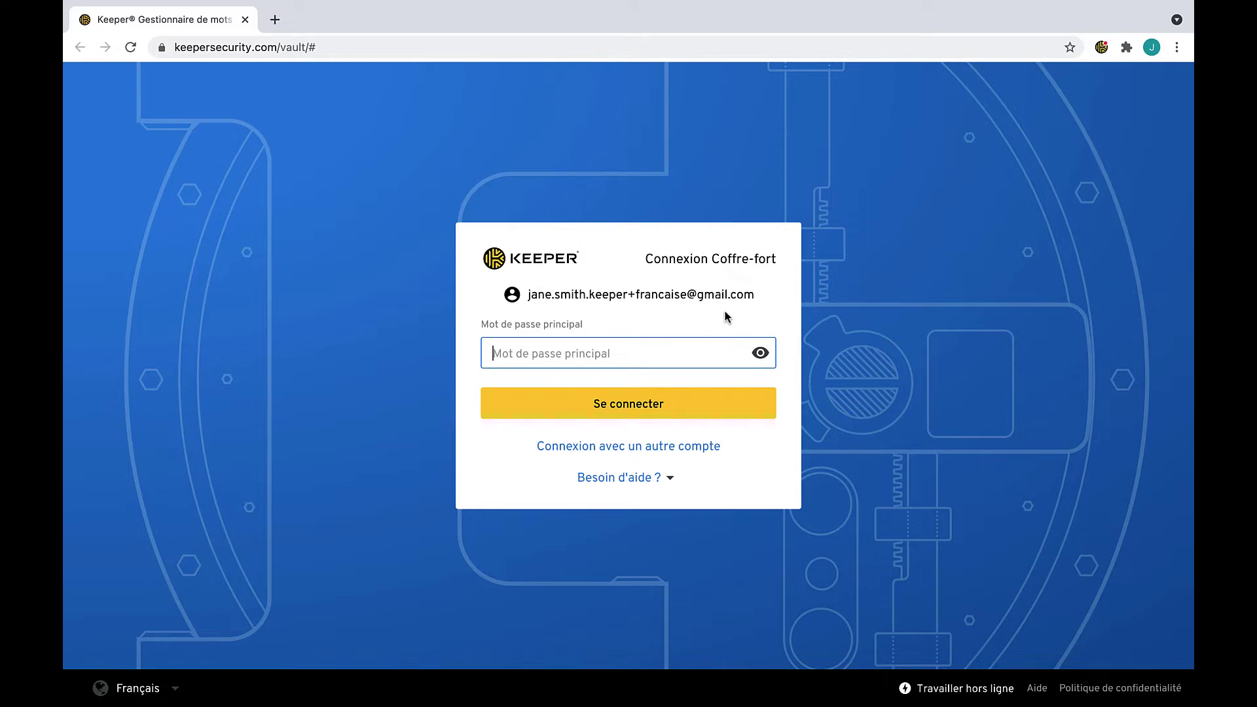
key(ctrl+v)
key(Return)
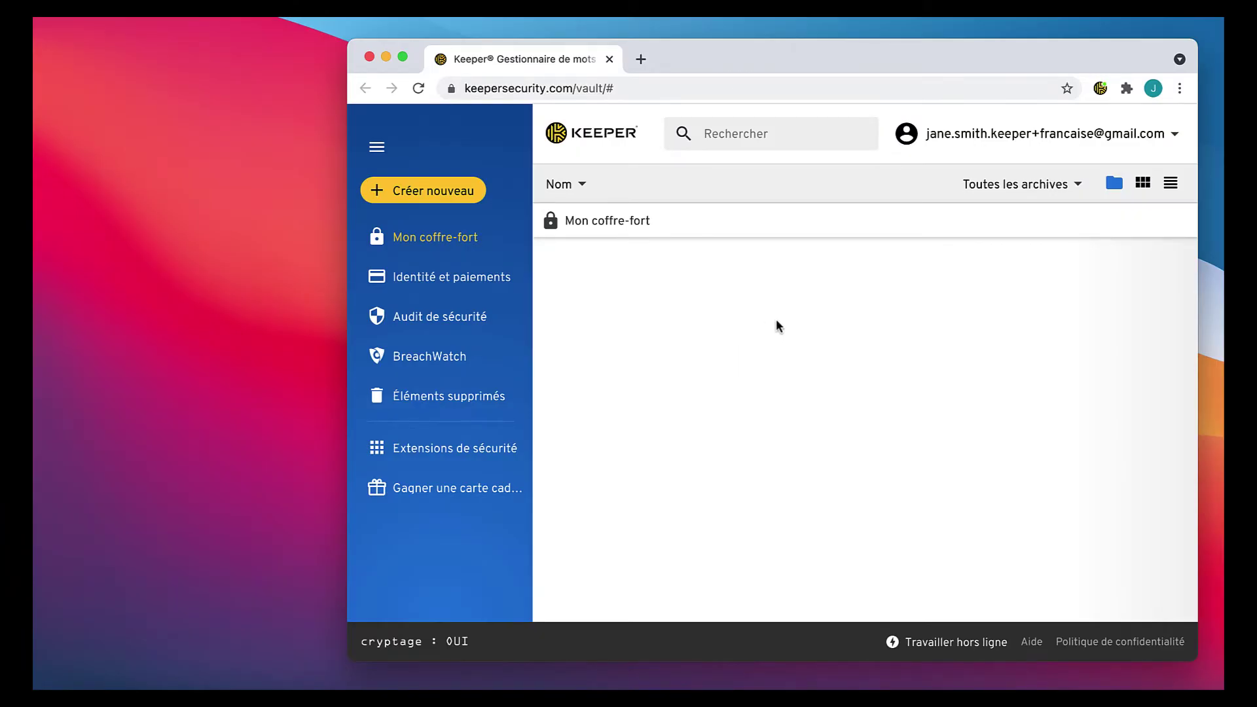
From the vault's import settings, download the browser password import tool and copy its import code.
click(998, 138)
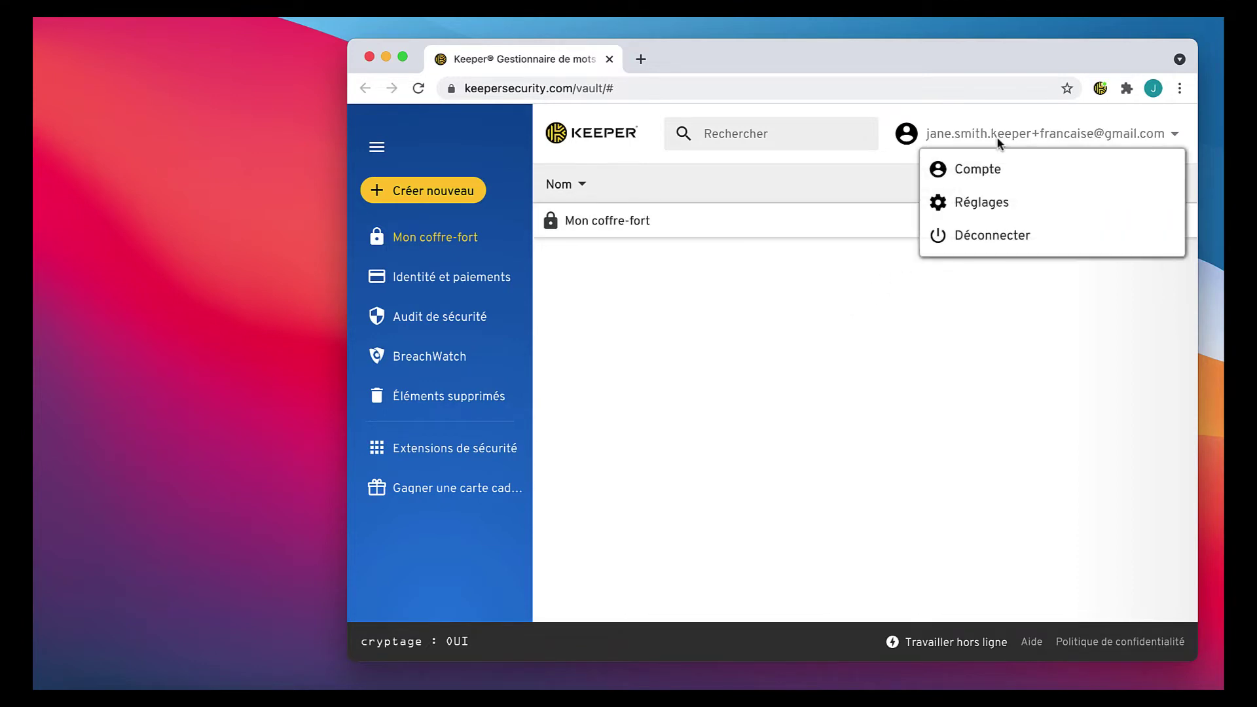
click(1019, 208)
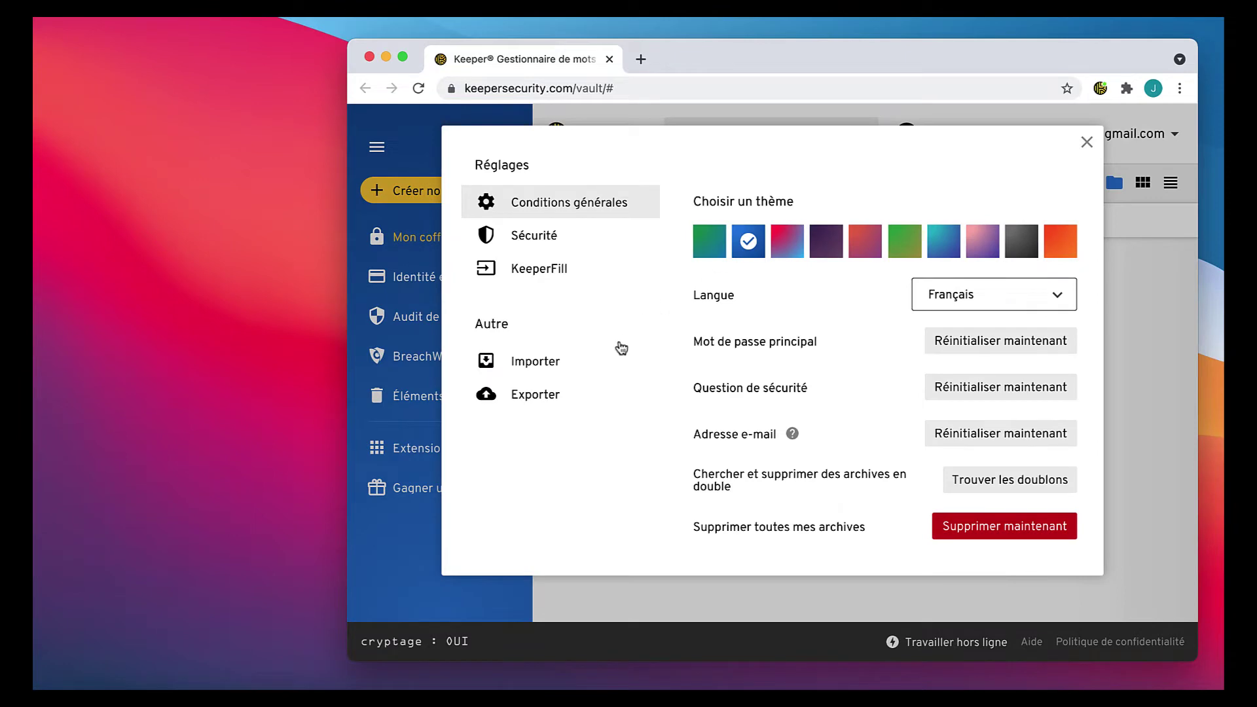
click(601, 370)
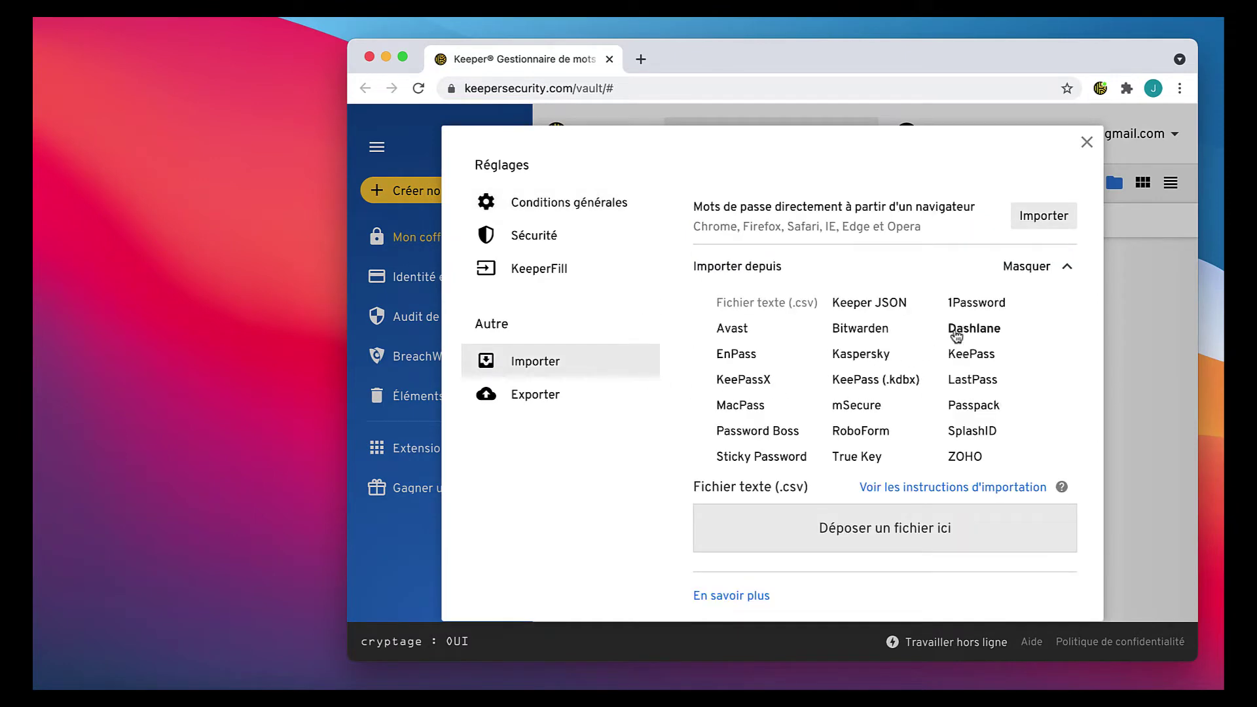
click(1043, 216)
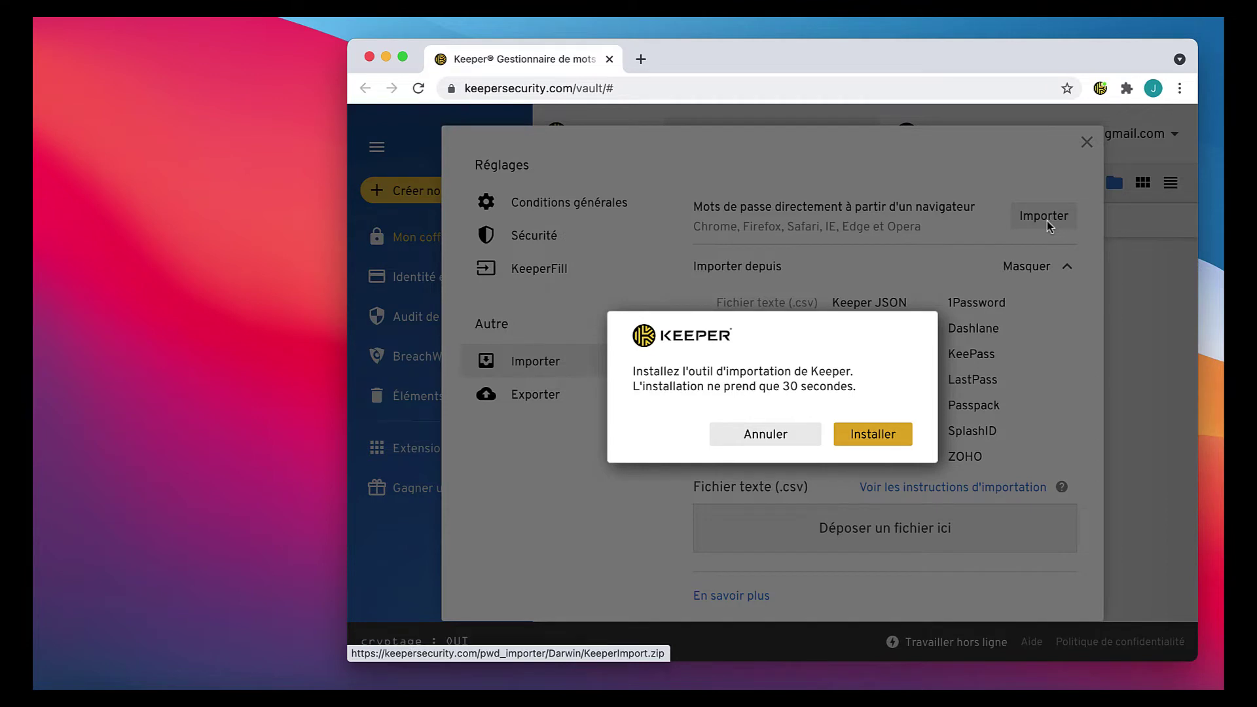
click(898, 442)
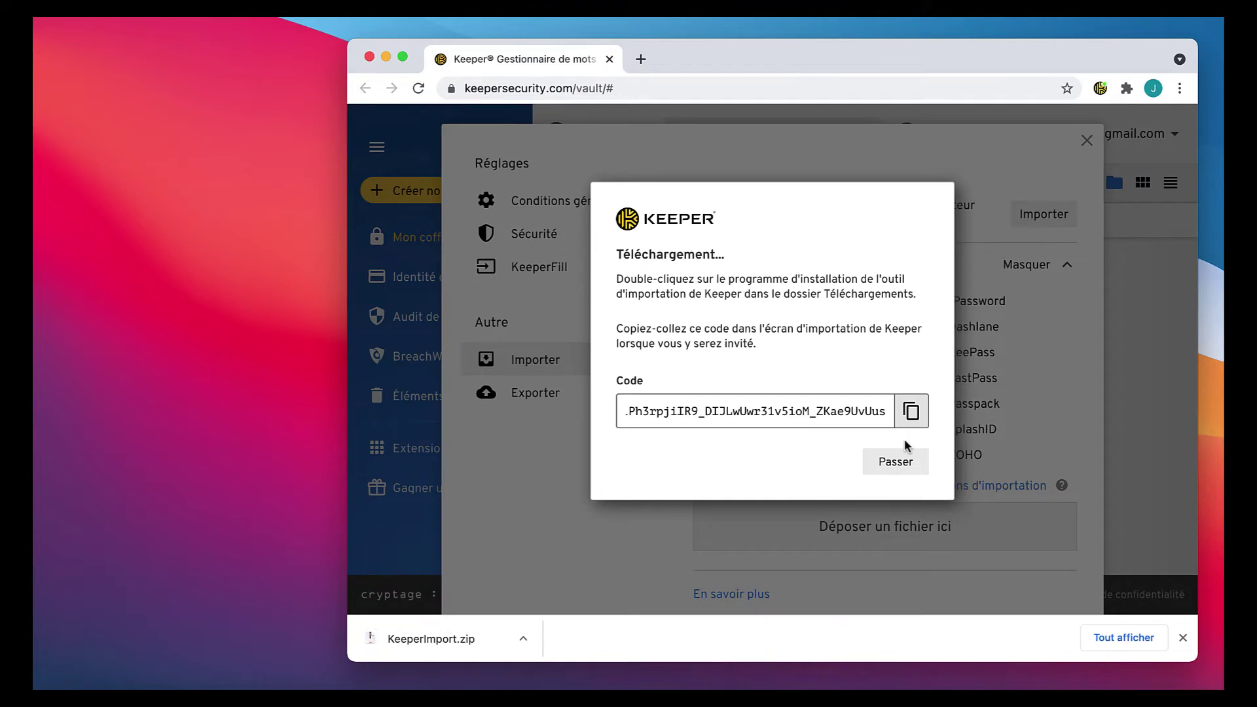
click(916, 413)
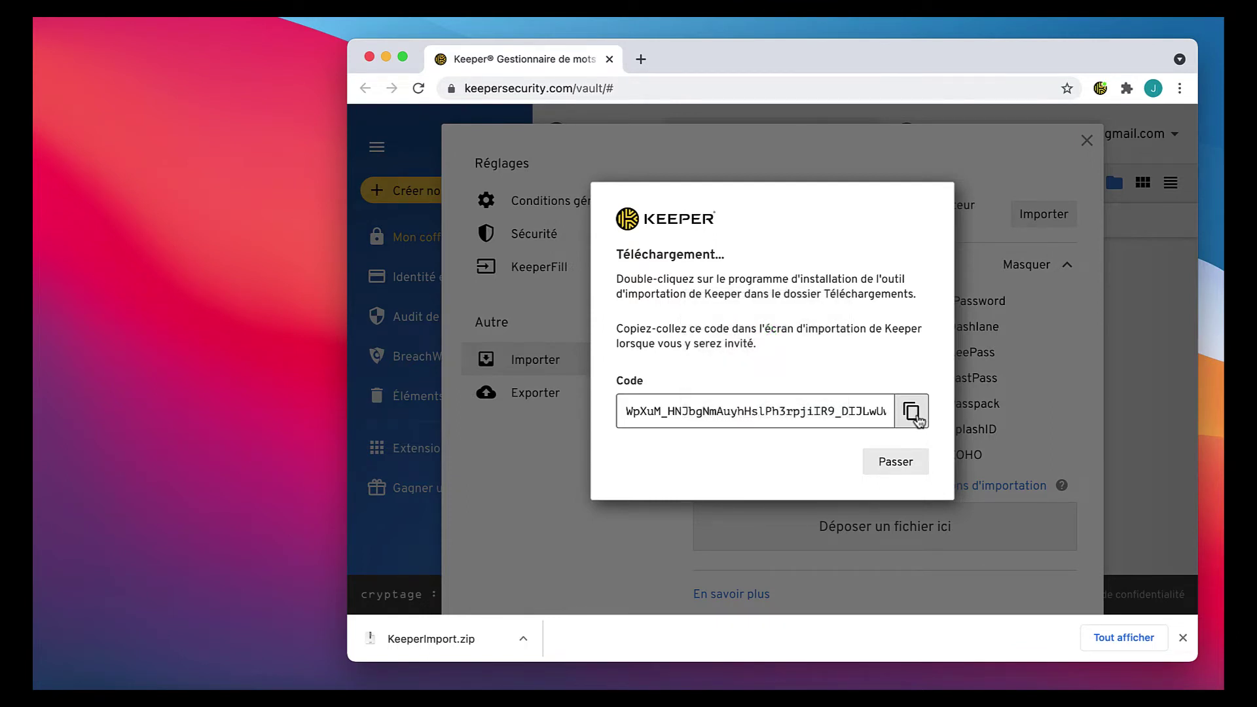
Unpack the downloaded KeeperImport.zip and launch the Keeper Import application, approving its opening.
click(483, 651)
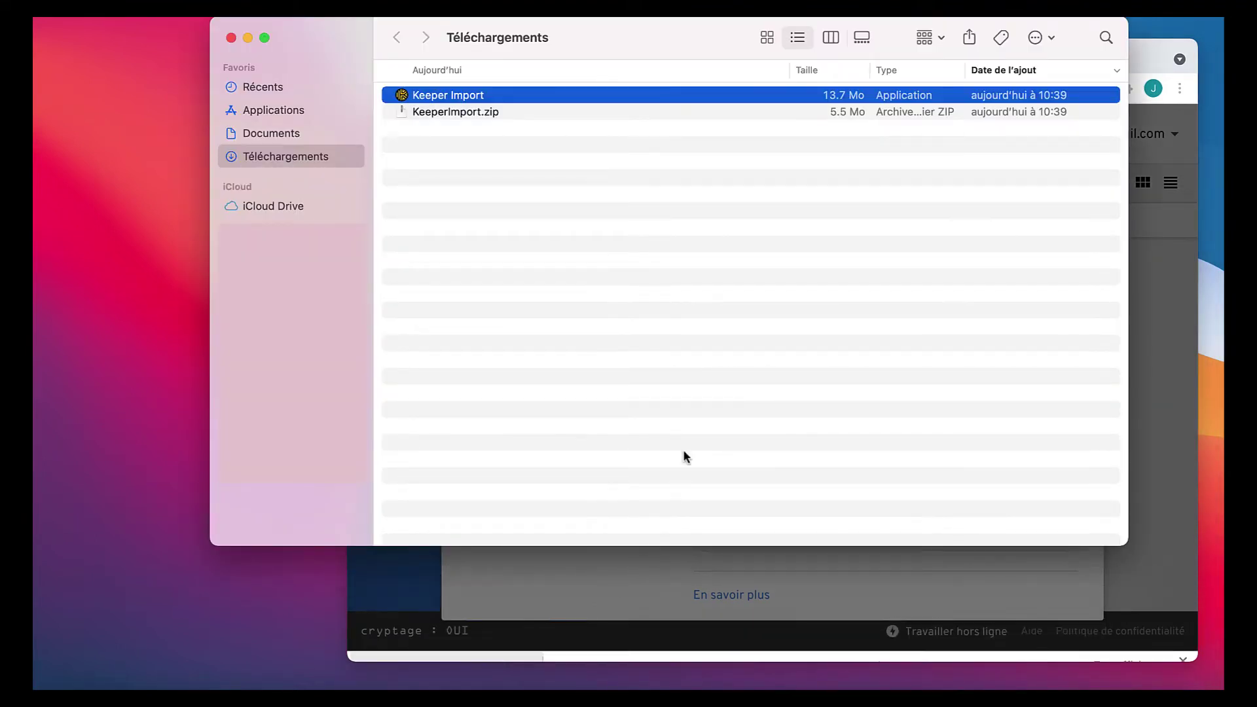
double_click(687, 100)
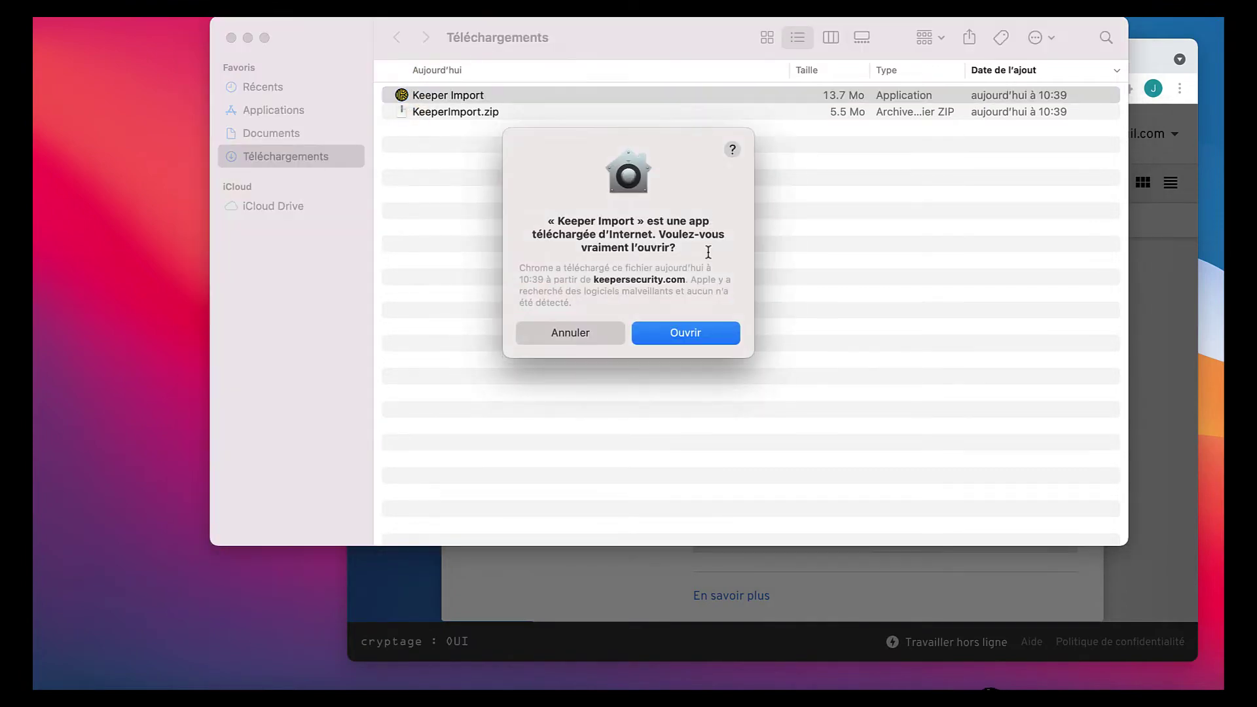
click(695, 336)
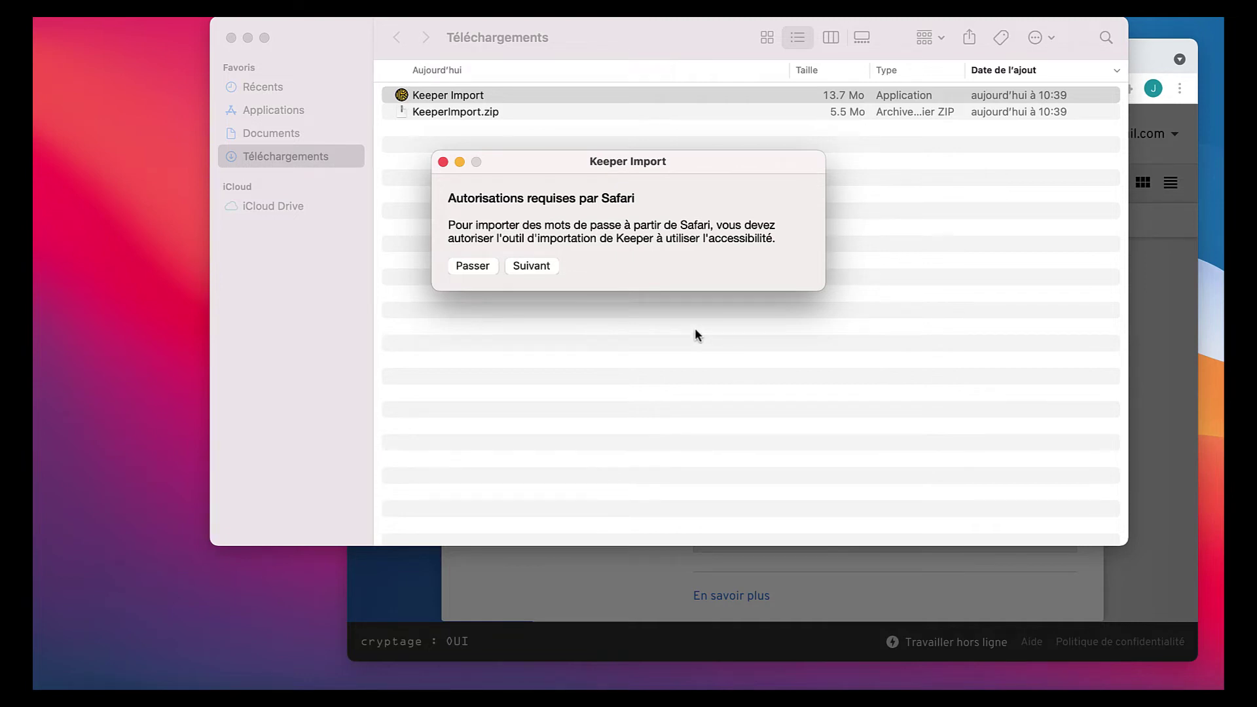
Open the system's accessibility privacy preferences from the Safari authorization request and unlock them with the account password.
click(532, 265)
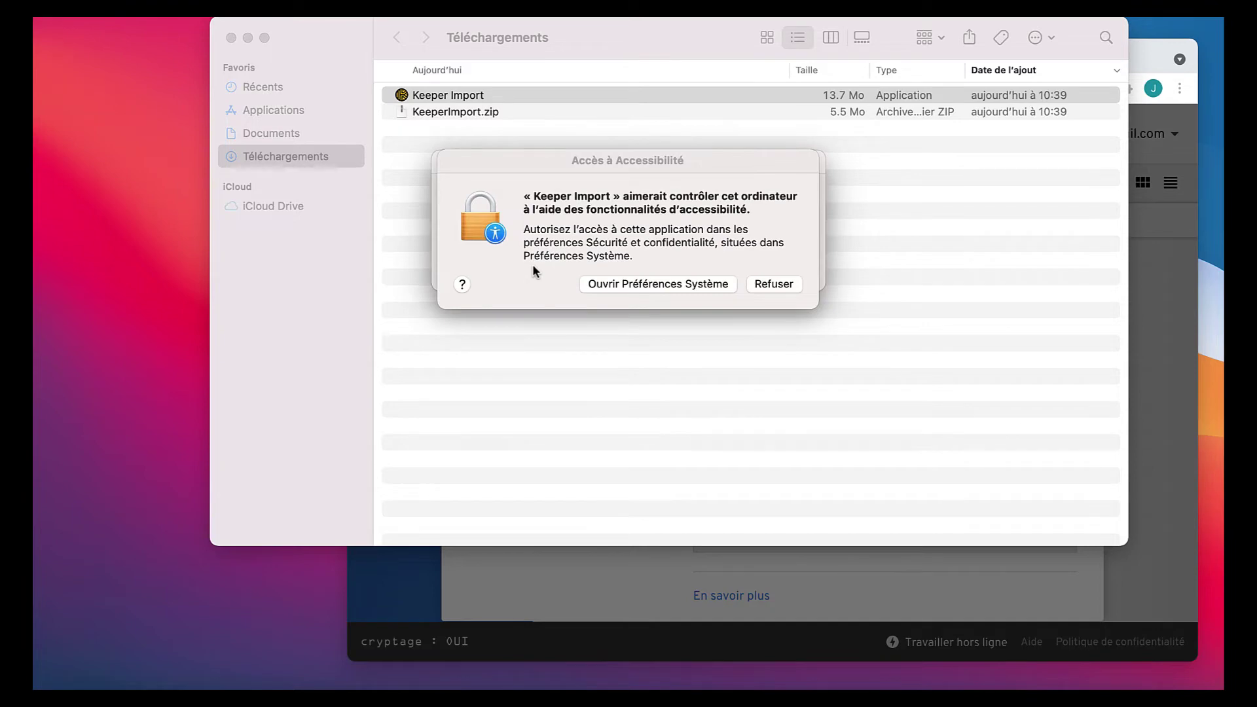
click(638, 287)
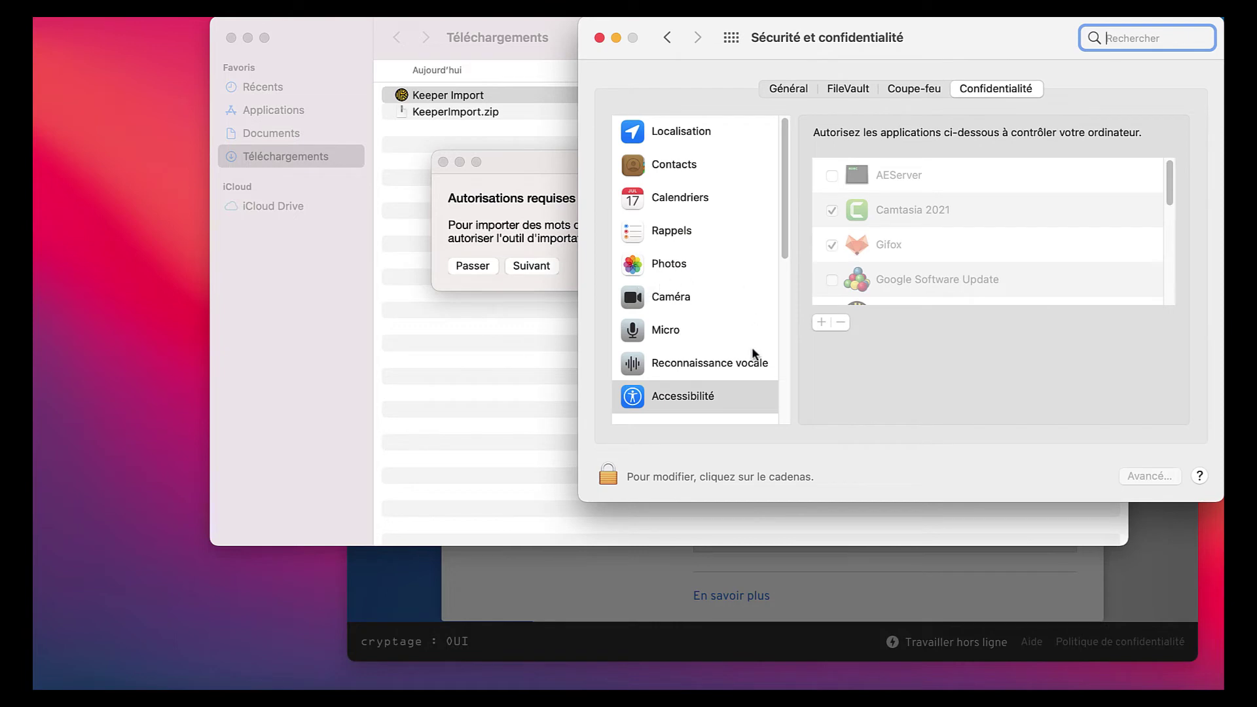
click(608, 474)
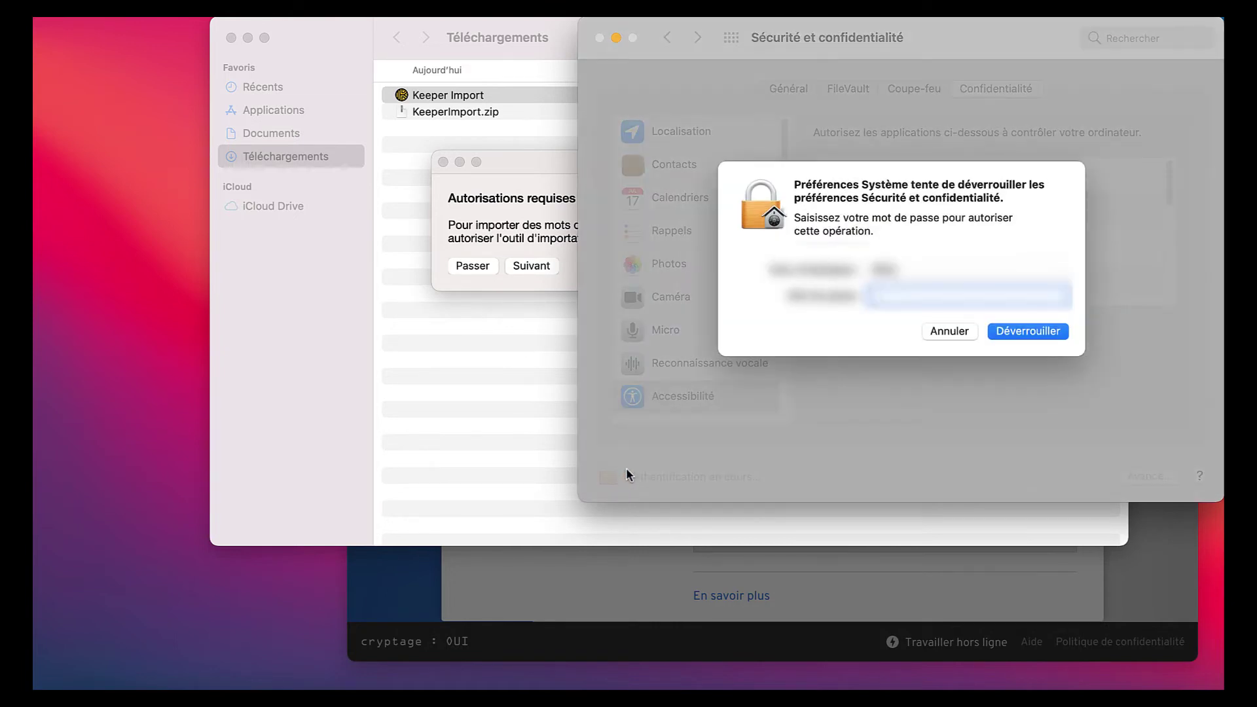
text(•••••••••••)
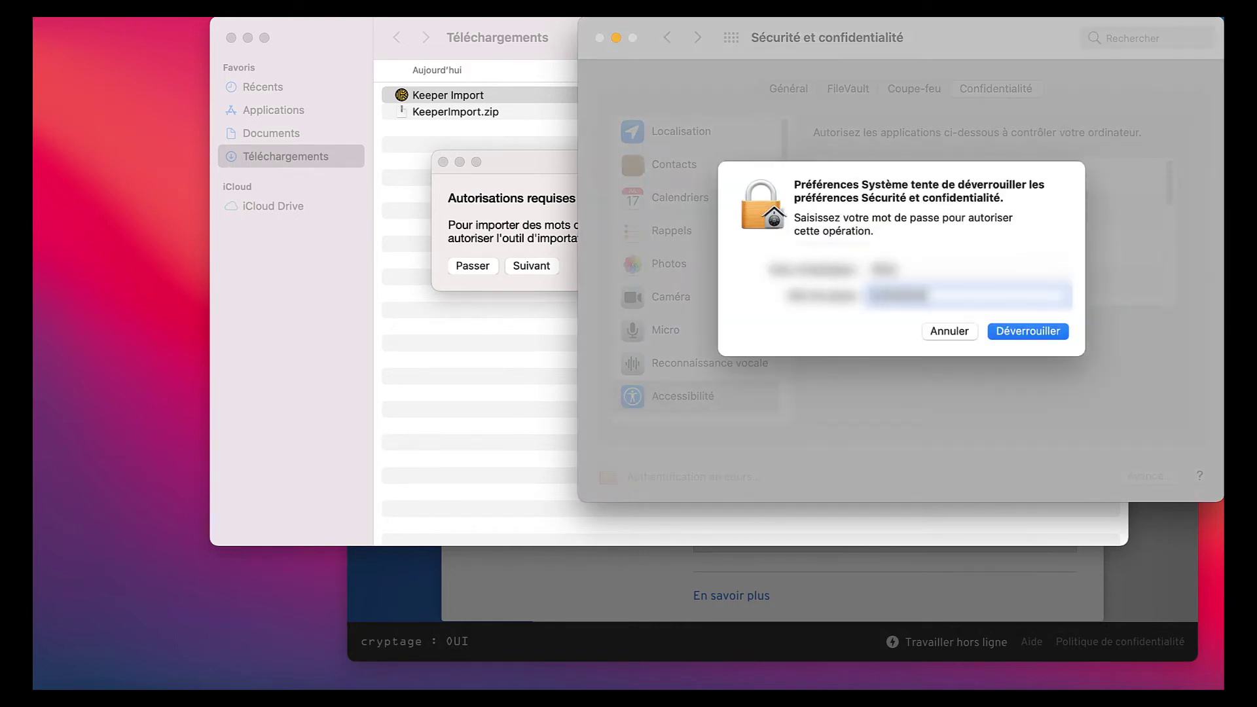
text(•••••)
key(Return)
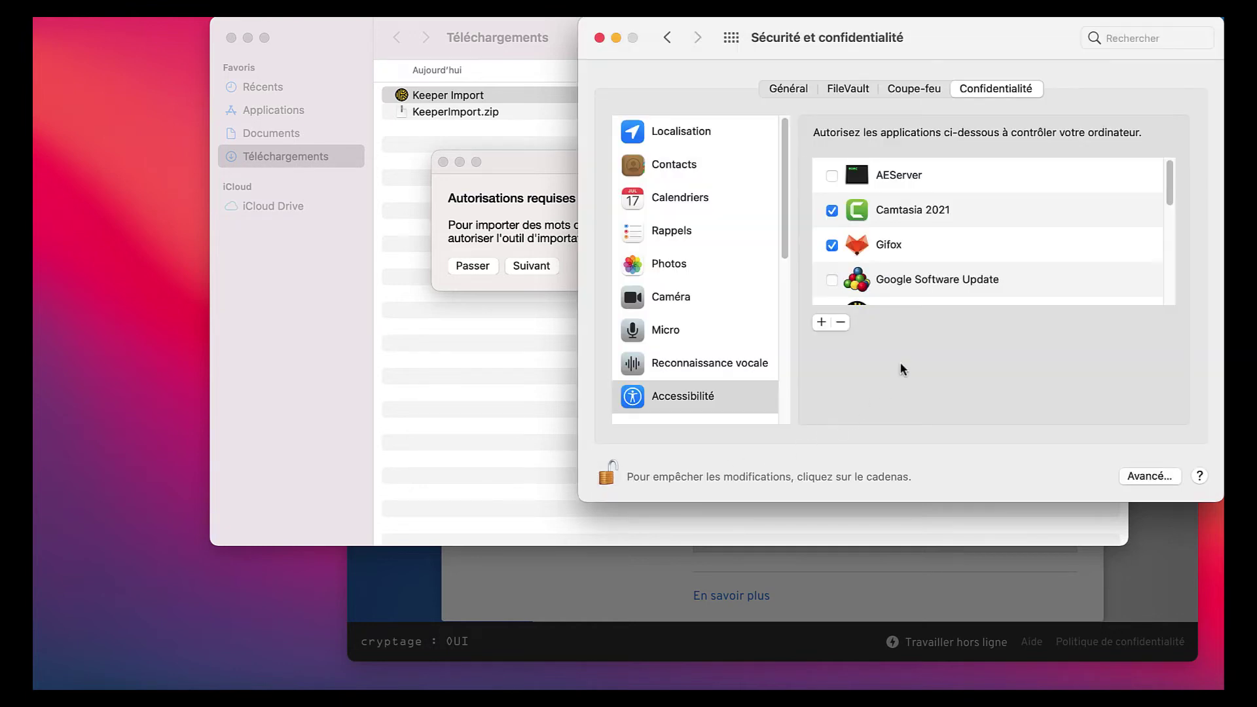
Allow Keeper Import to control the computer, then lock and close the privacy preferences.
scroll(943, 275, down, 3)
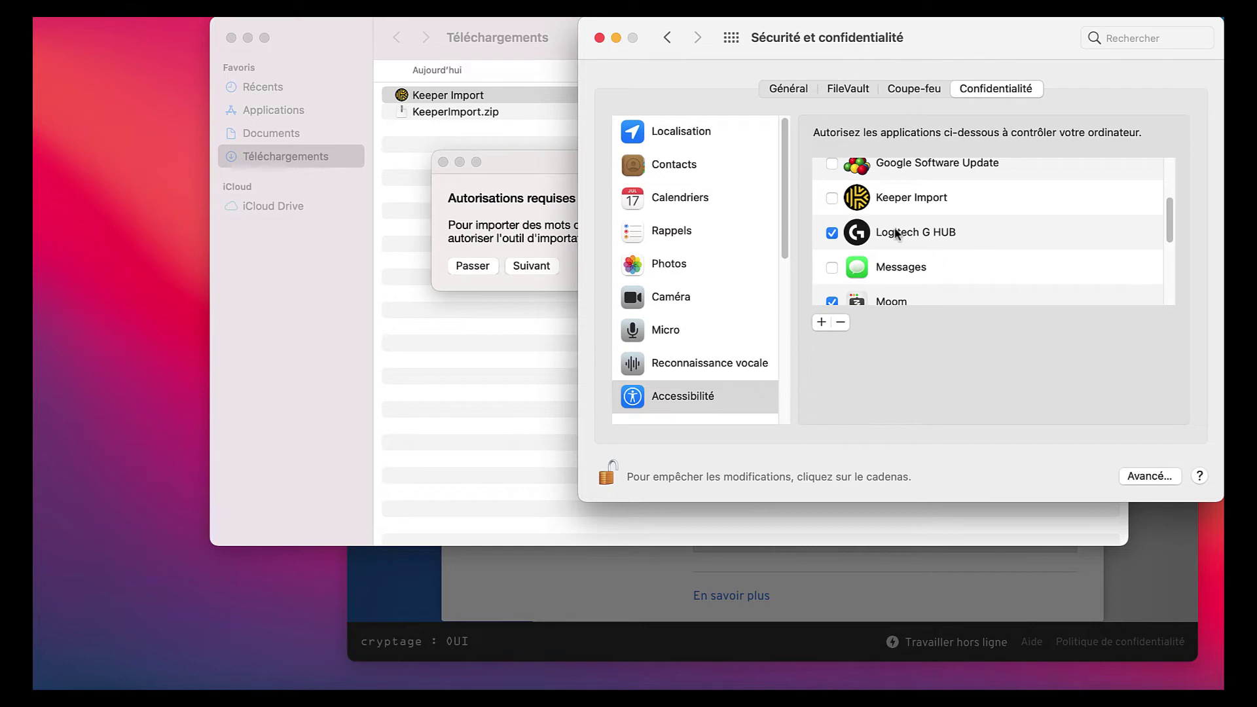
click(830, 199)
click(608, 475)
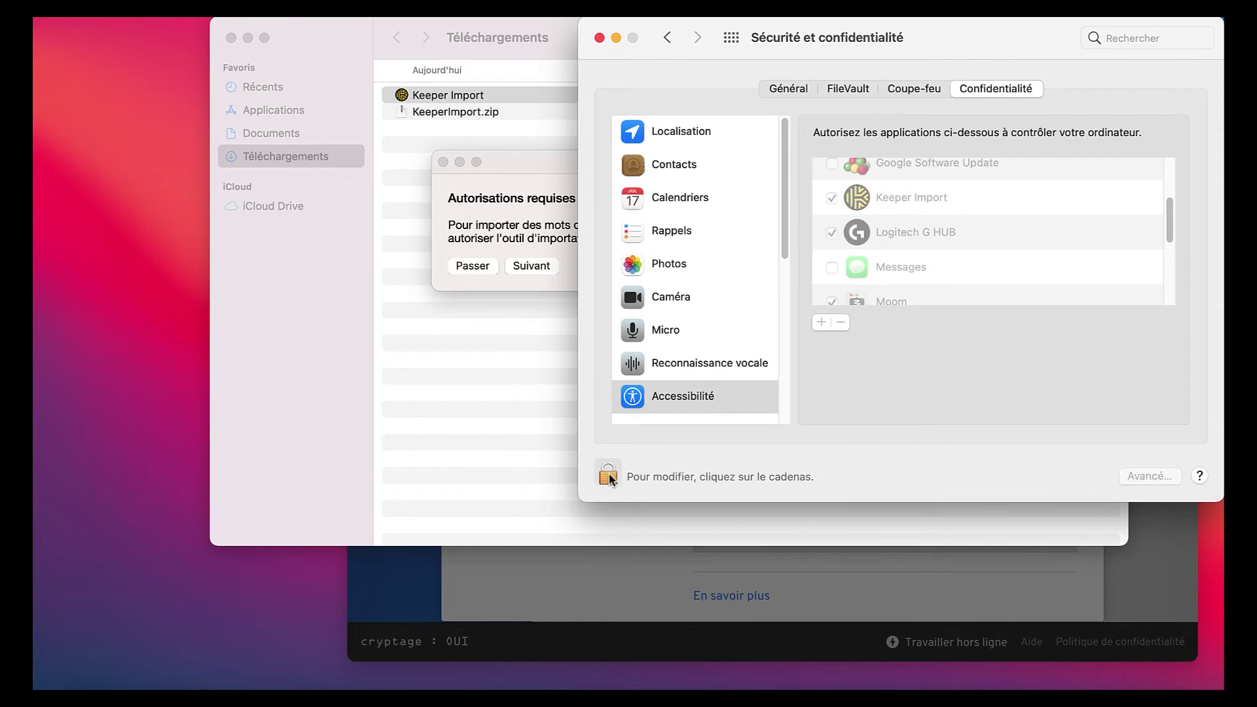
click(599, 38)
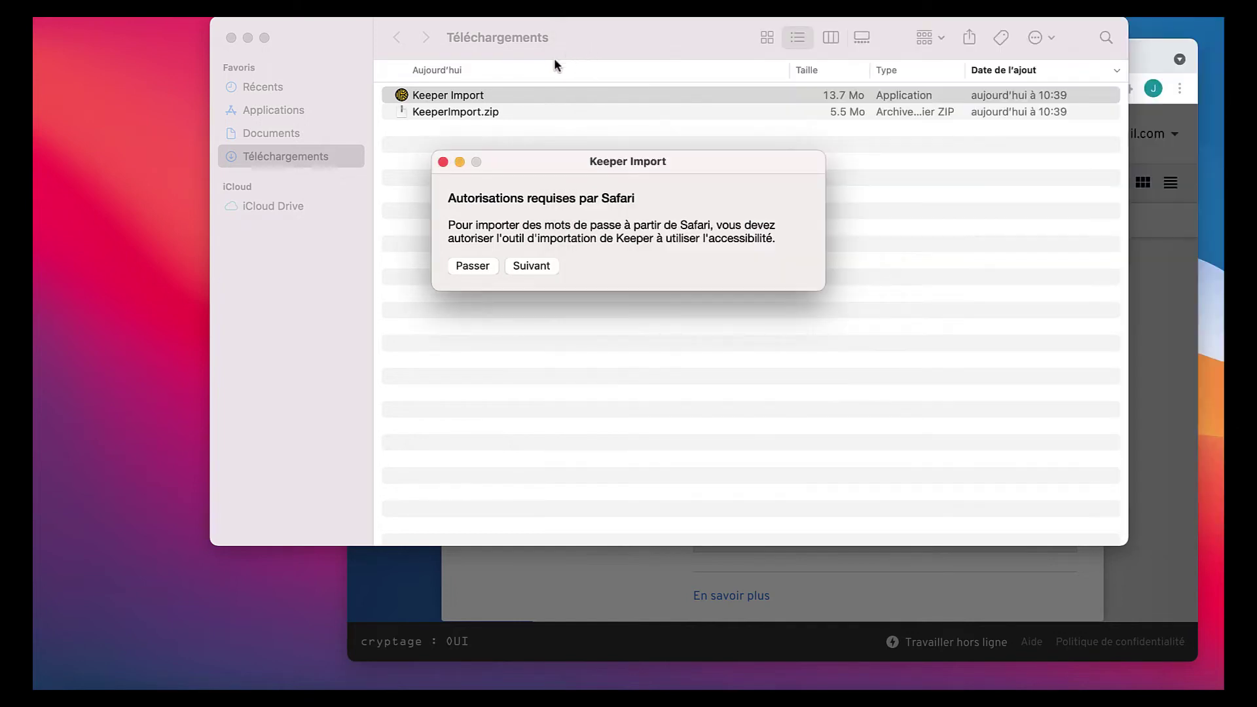
Start the password import from Safari and unlock Safari's saved passwords with the user password.
click(532, 269)
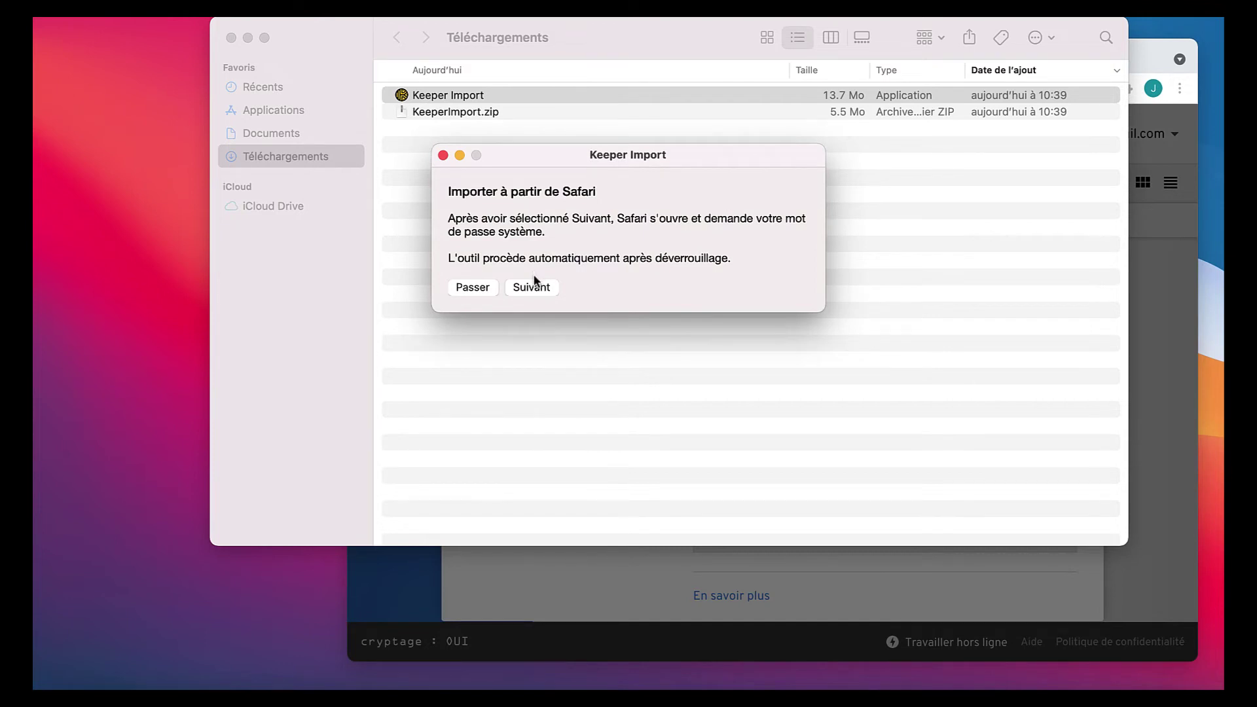
click(533, 291)
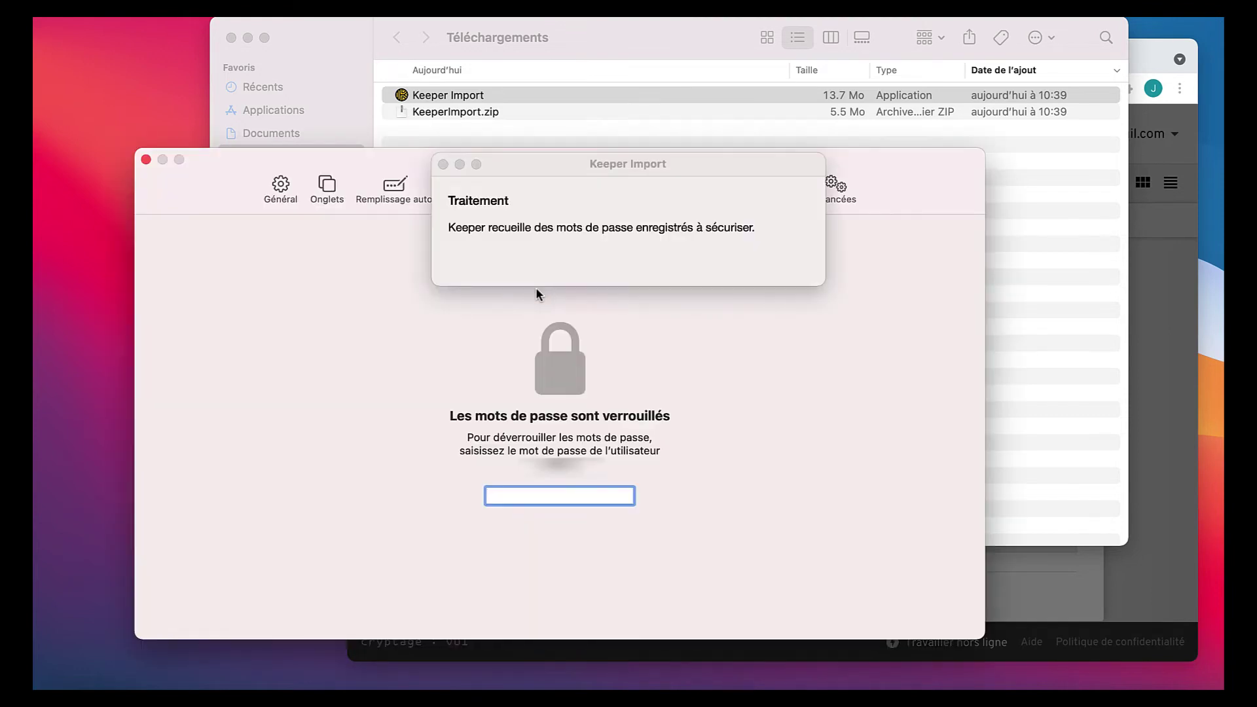
text(•••••••••••••••)
key(Return)
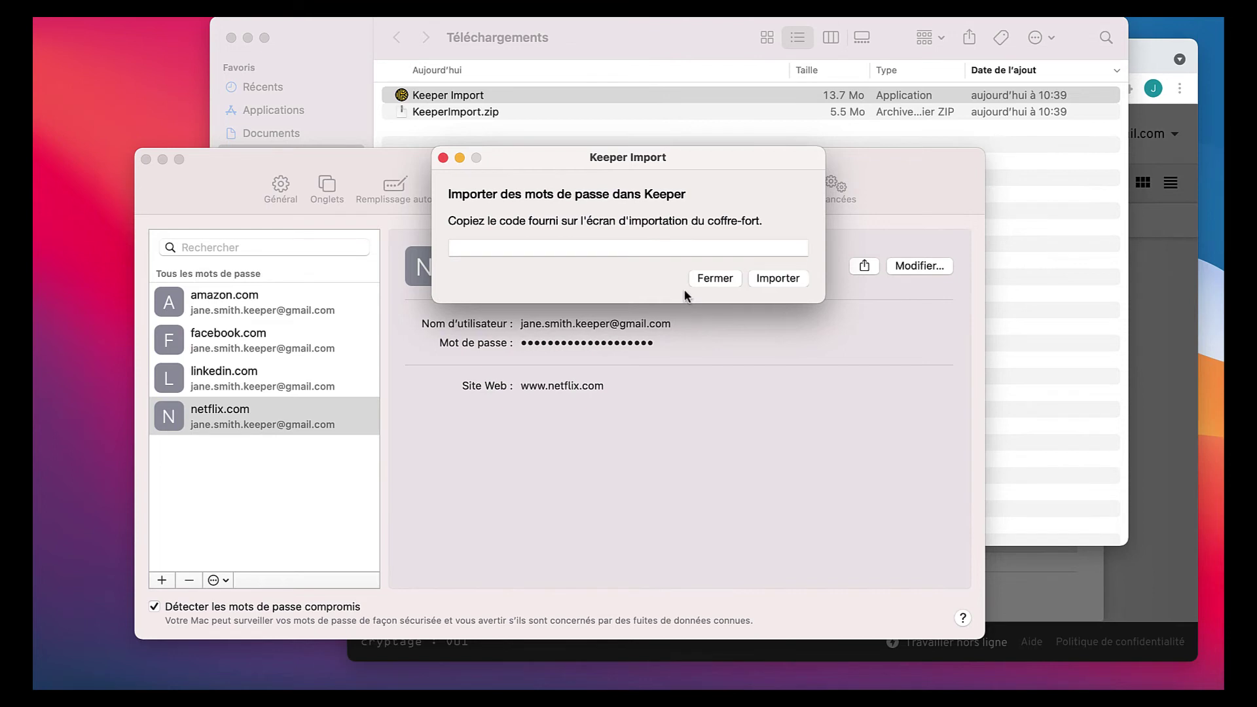
Paste the copied vault import code into Keeper Import and run the import.
click(661, 253)
key(super+v)
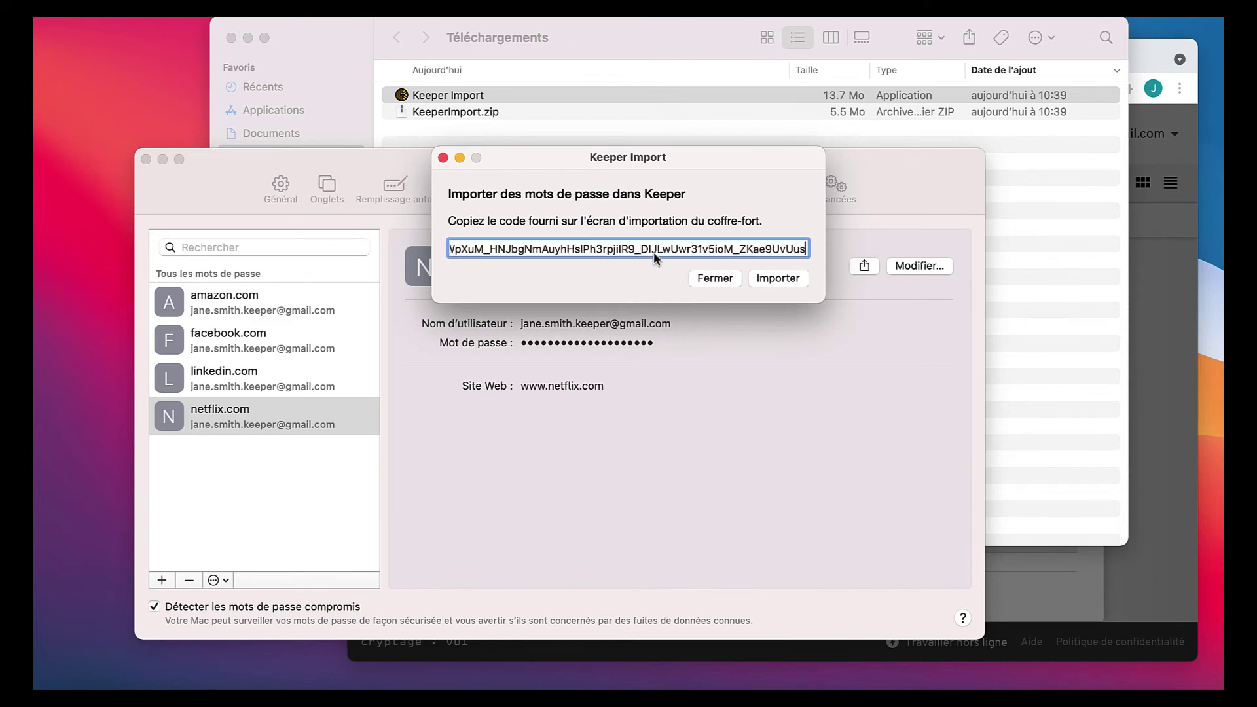
click(776, 280)
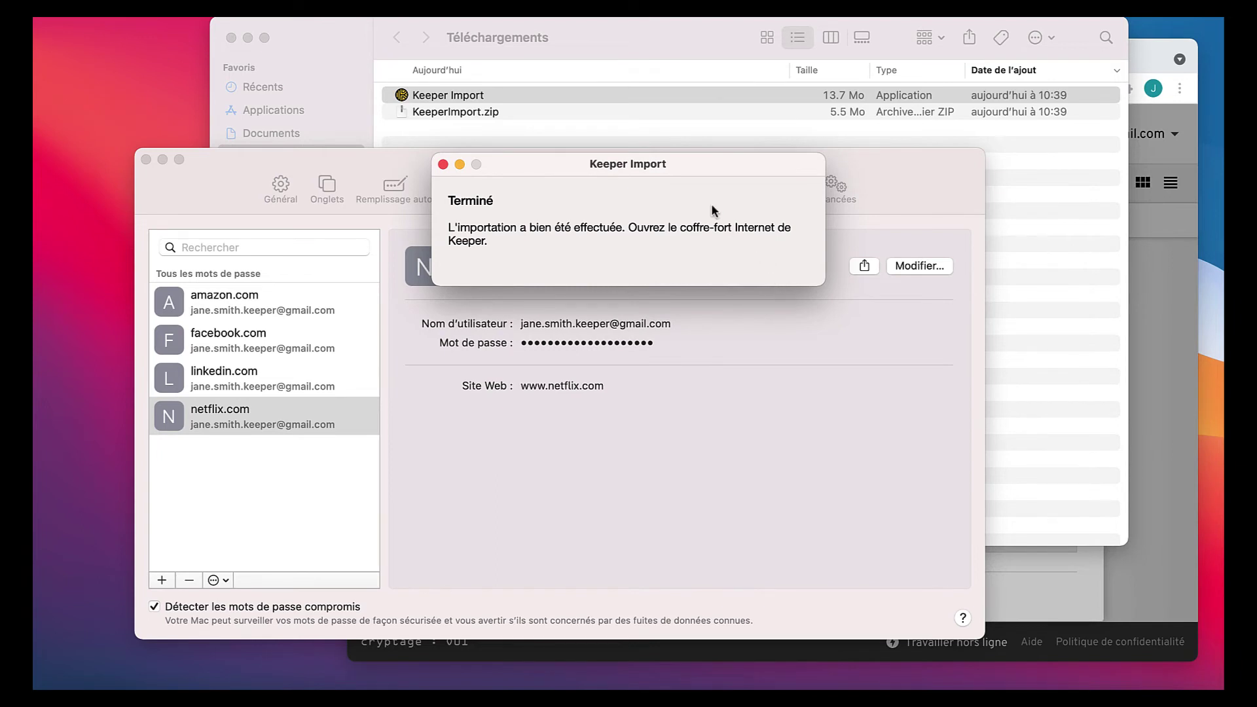
Close the Keeper Import, Safari passwords and Téléchargements windows to return to the web vault.
click(444, 165)
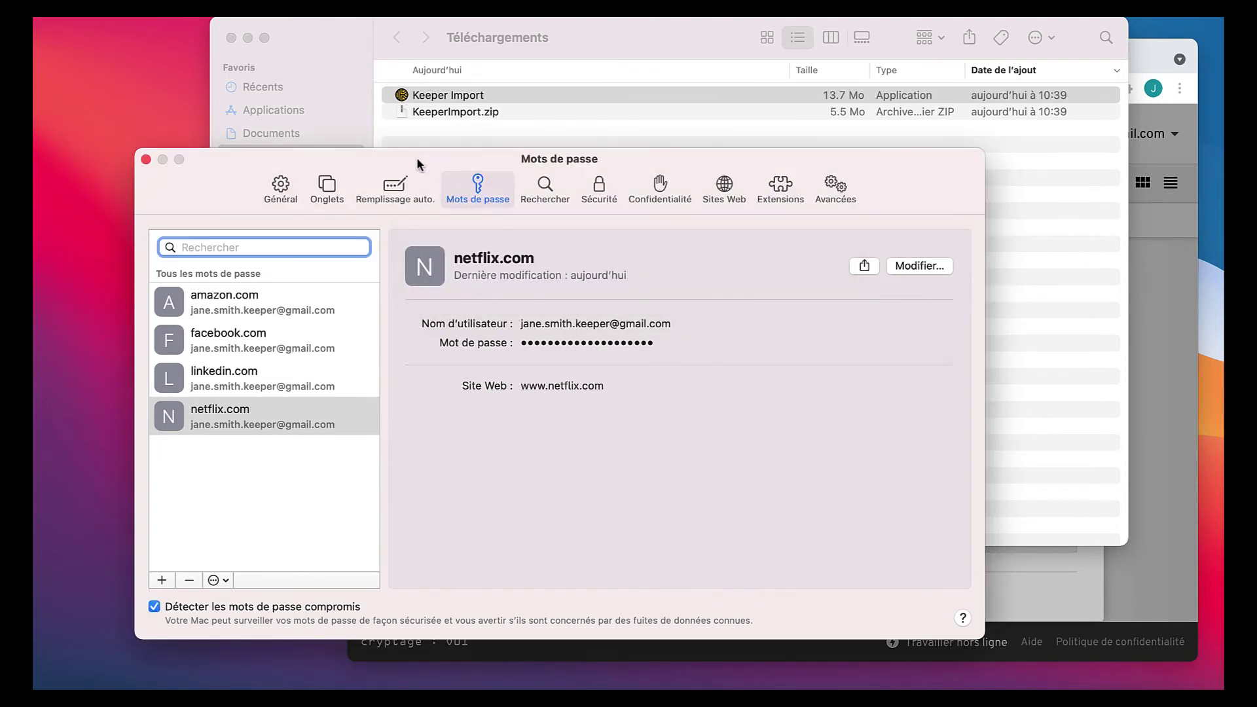
click(146, 160)
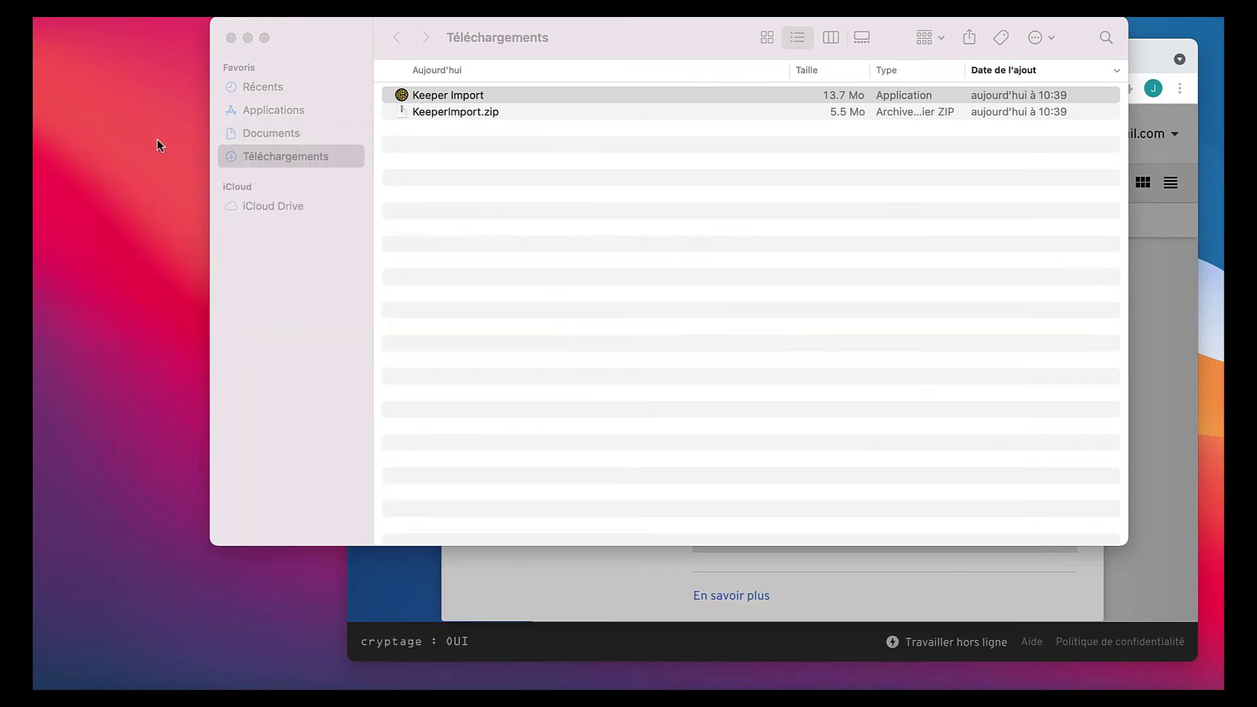
click(231, 37)
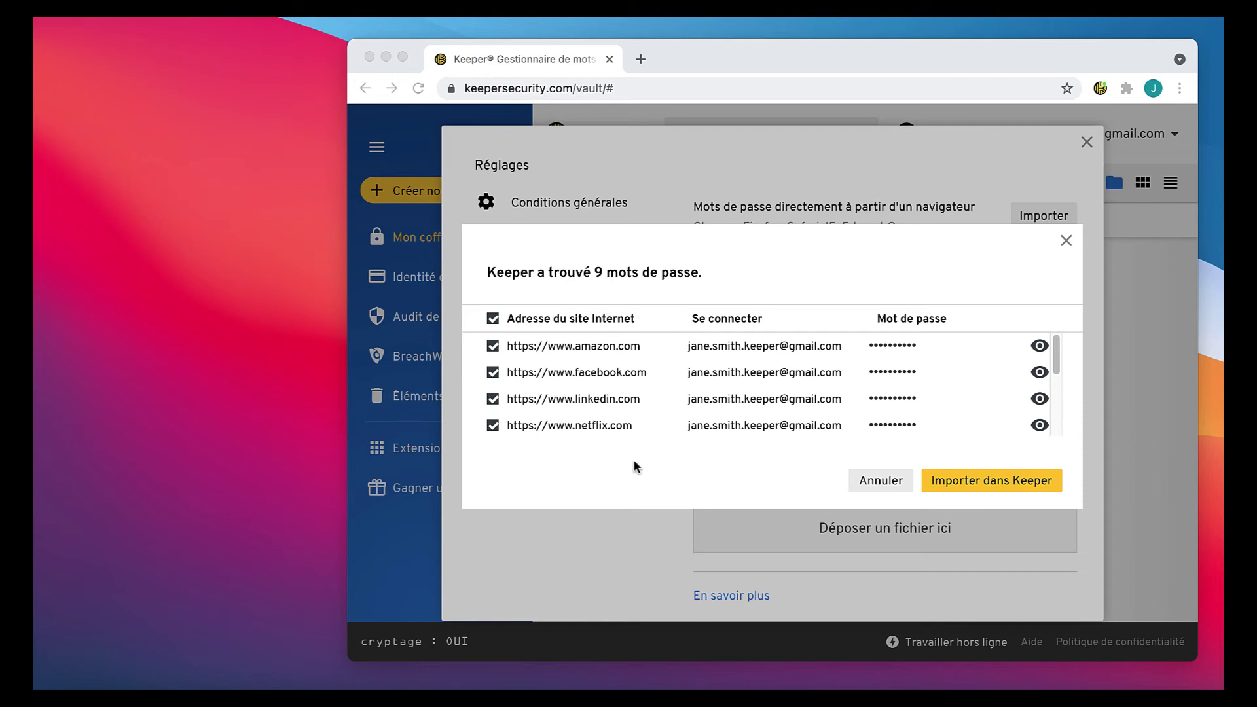
click(491, 374)
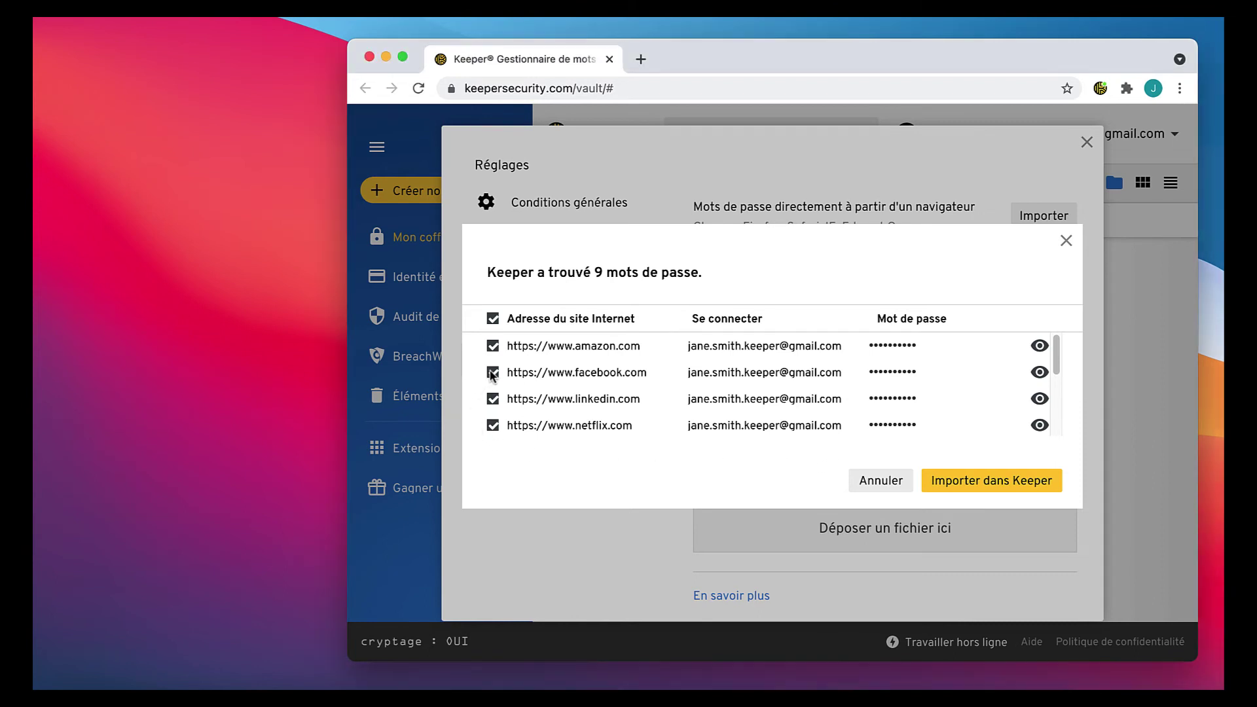
click(492, 373)
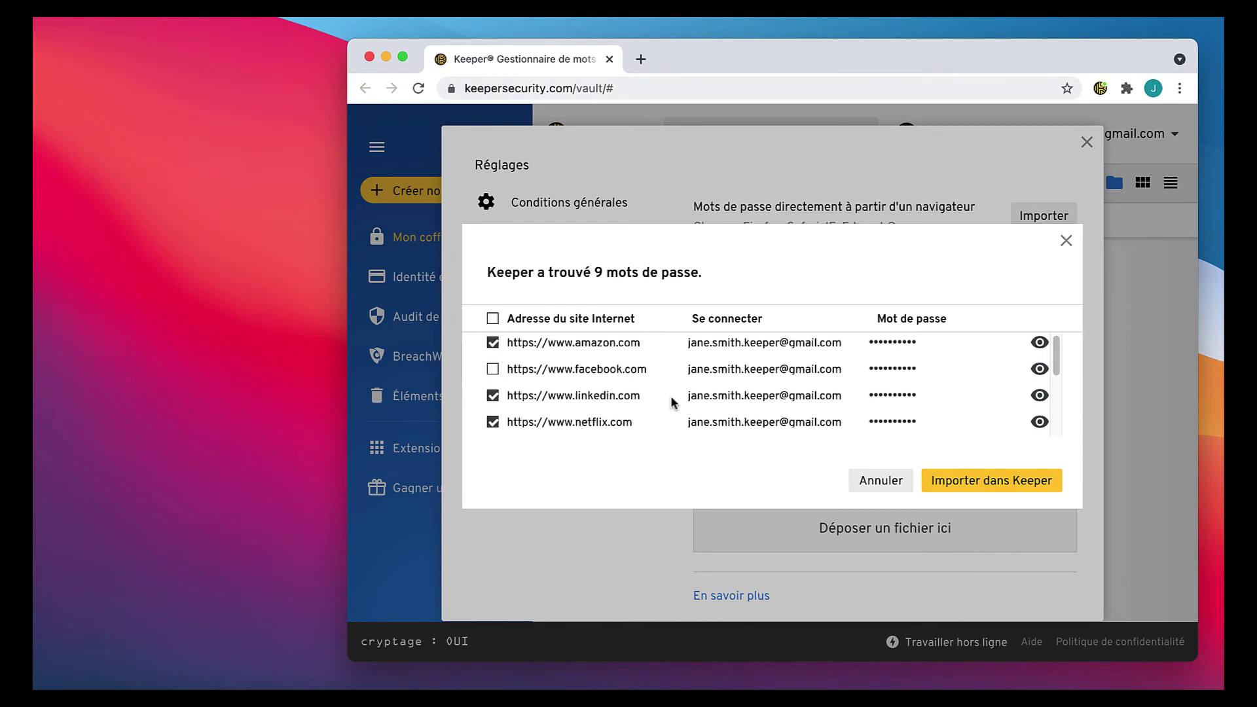
scroll(670, 397, down, 2)
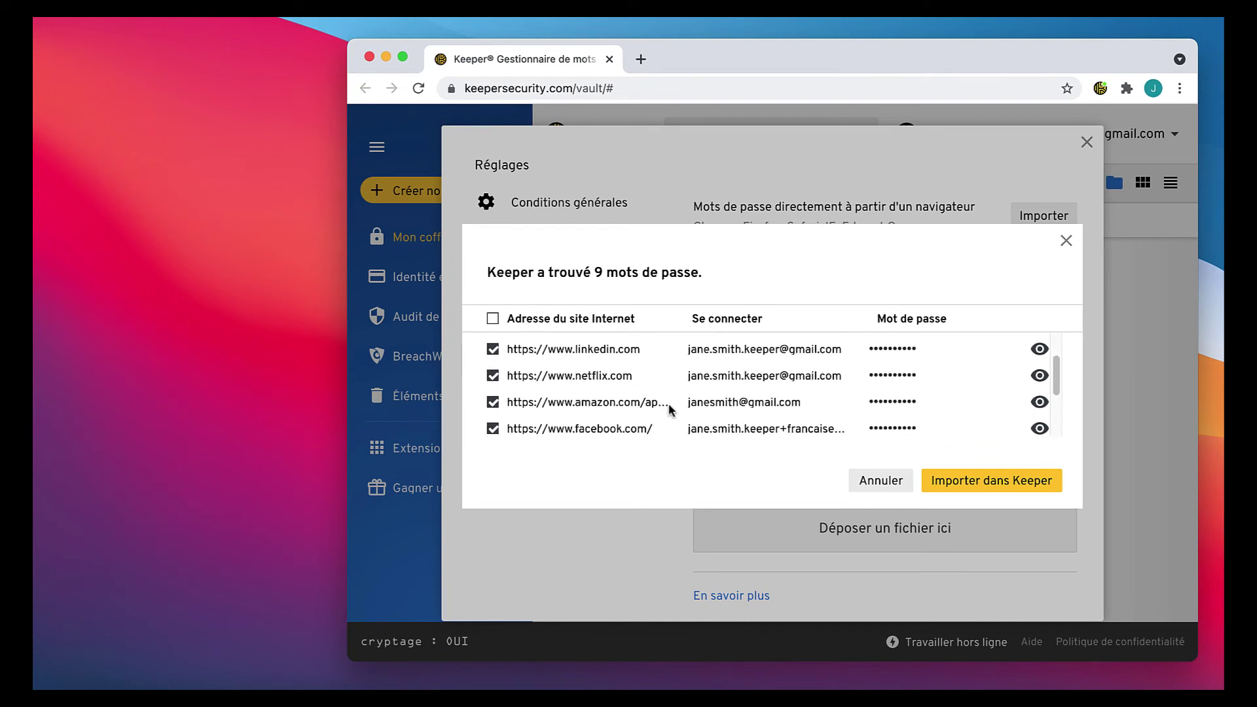
scroll(609, 409, up, 3)
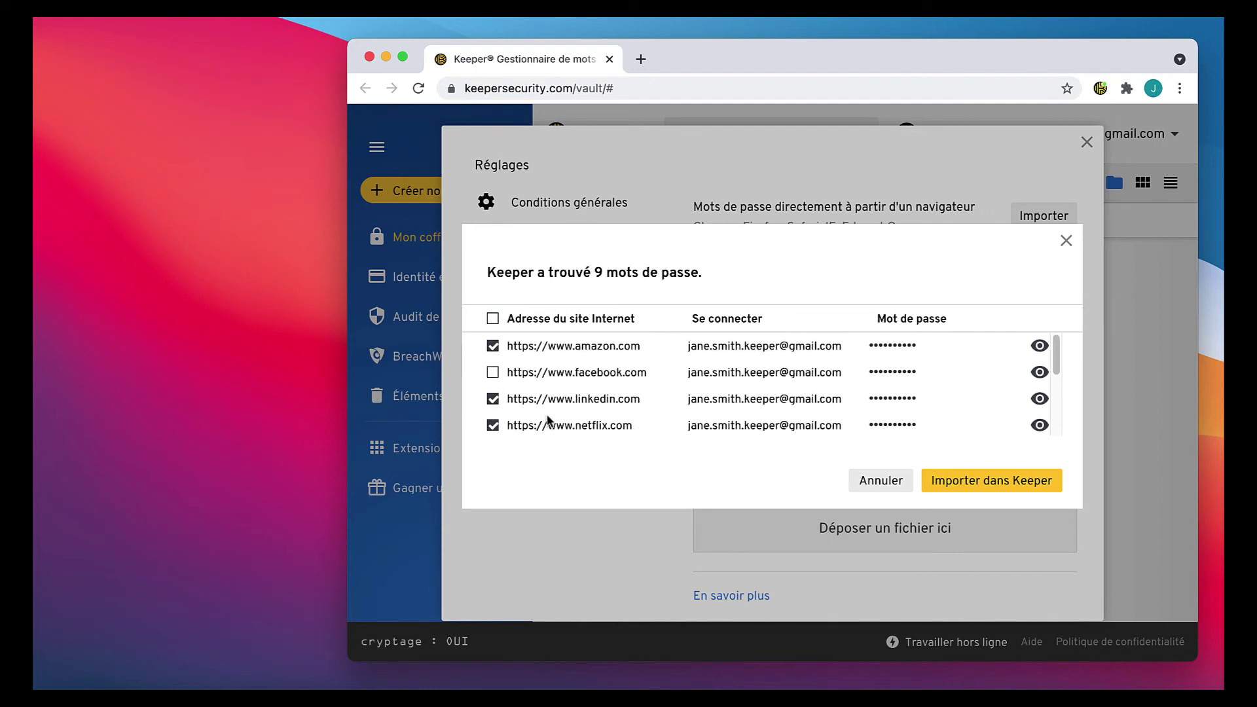
scroll(547, 419, down, 2)
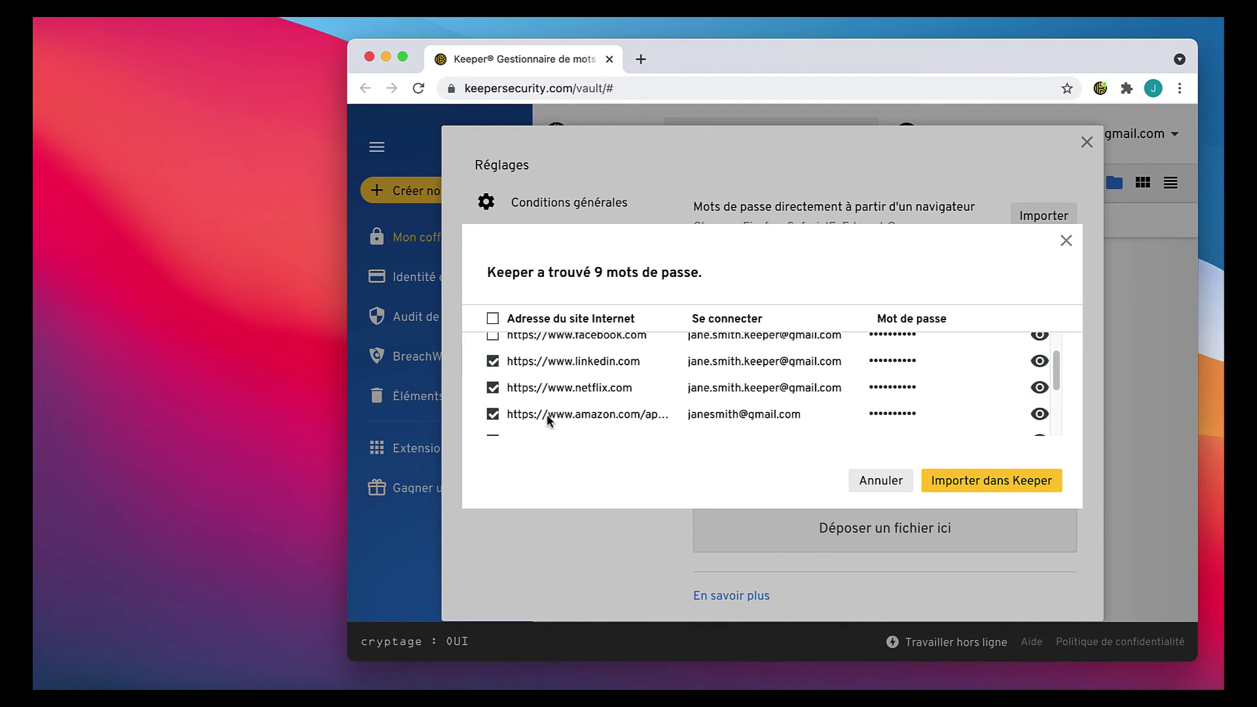
click(492, 414)
click(959, 480)
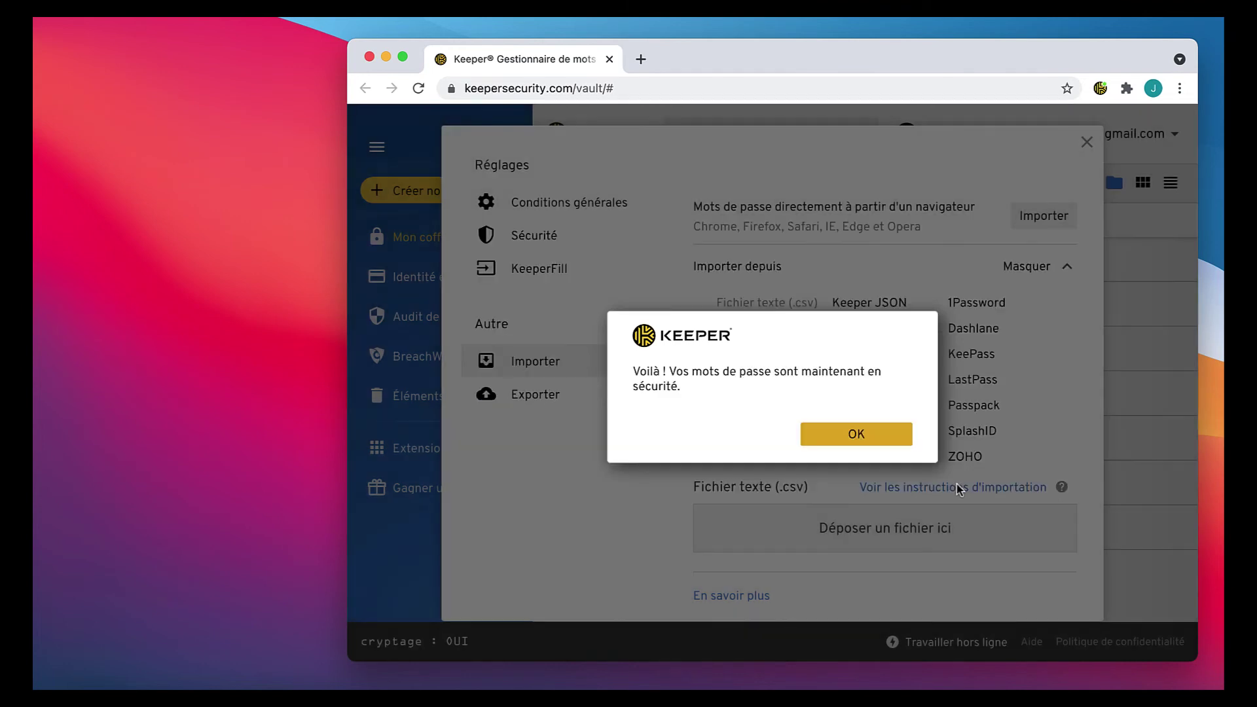
click(895, 443)
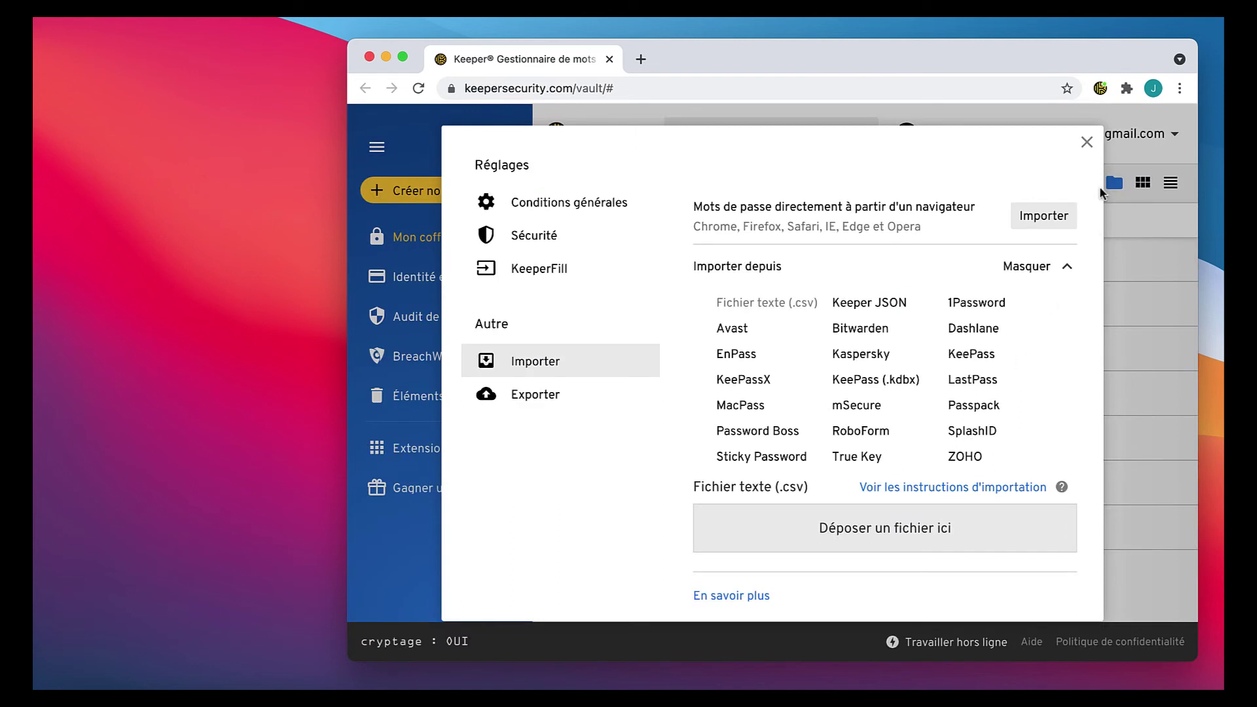
click(1087, 143)
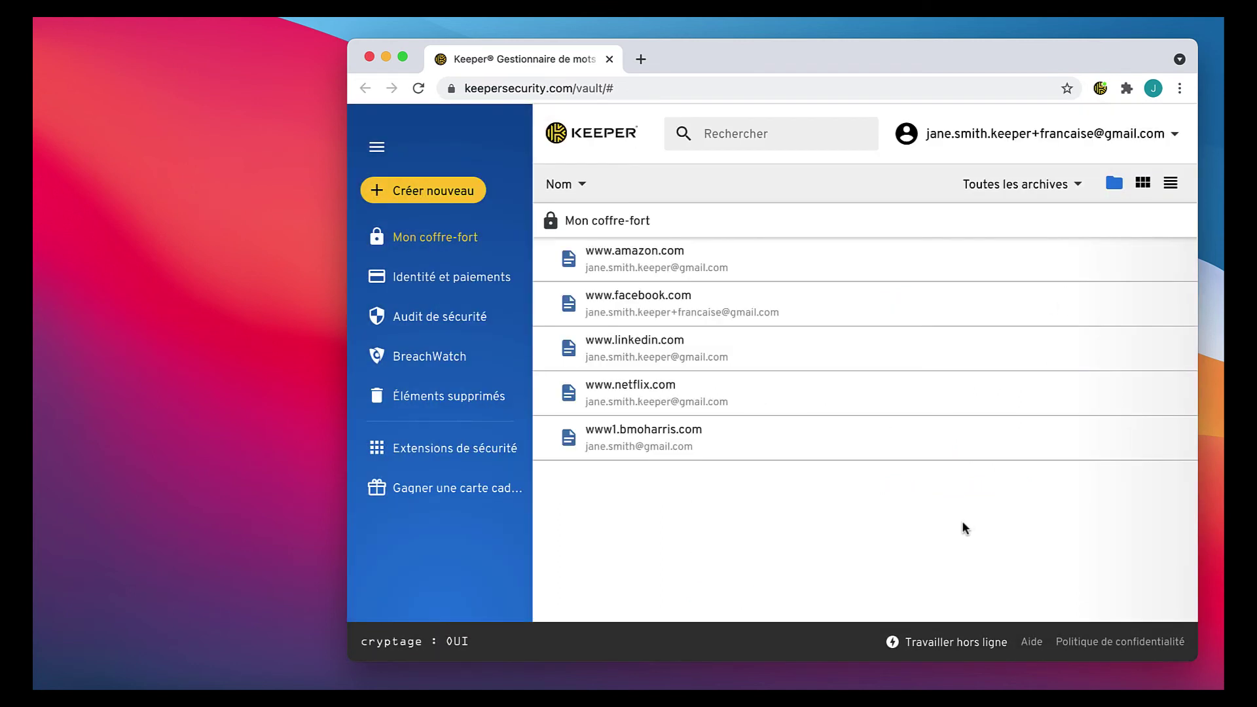